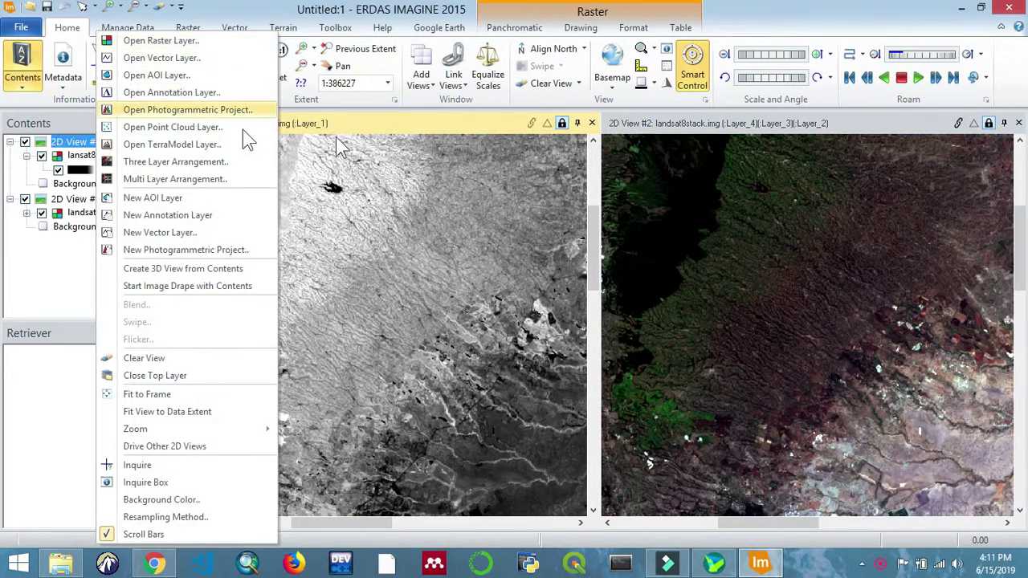
# Close 2D View #1 and fit landsat8stack.img to the remaining view
pyautogui.click(592, 123)
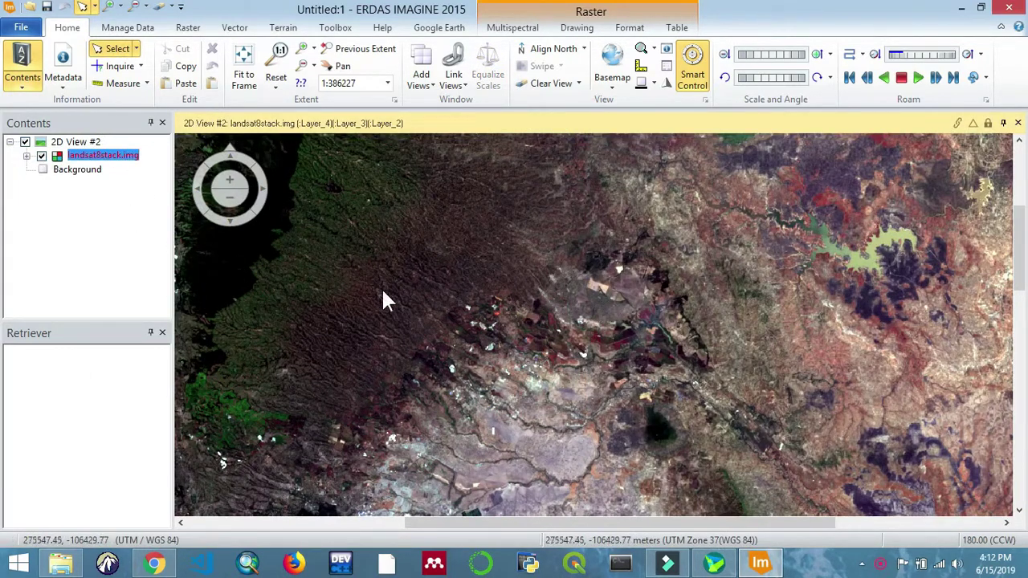
pyautogui.rightClick(122, 154)
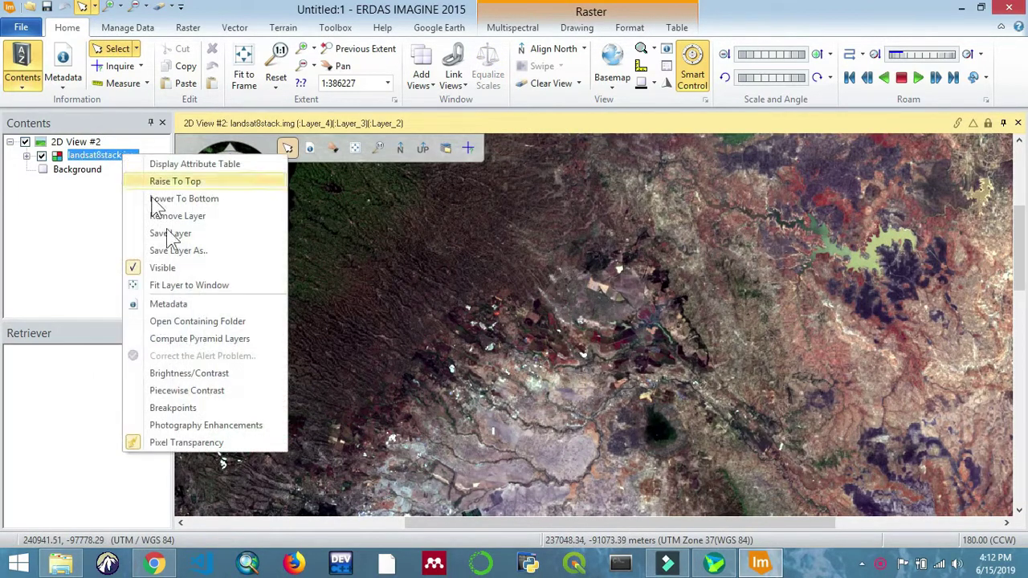
pyautogui.click(175, 285)
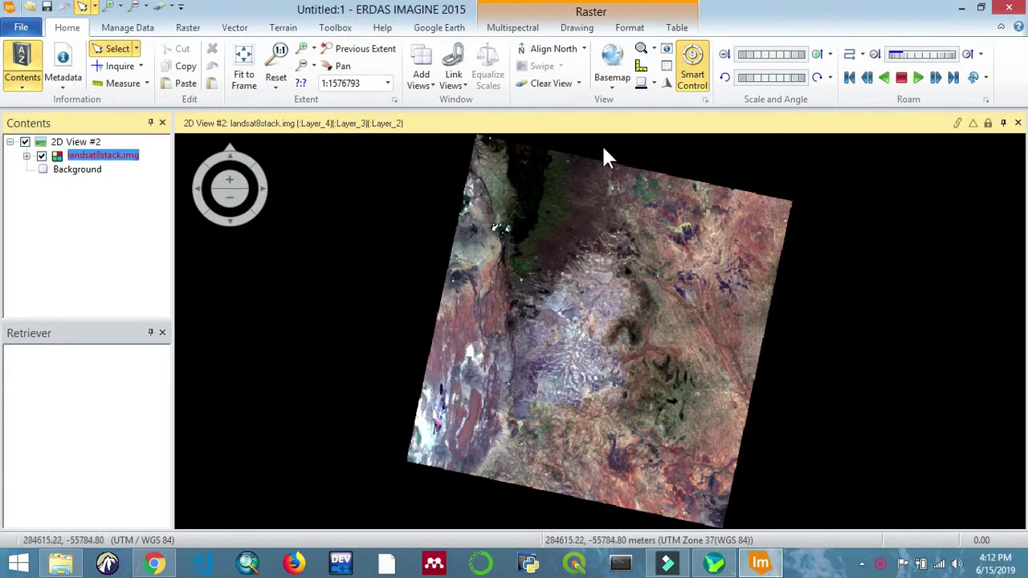
# Open Raster > Unsupervised > Indices and set the sensor to Landsat 8 MS
pyautogui.click(188, 29)
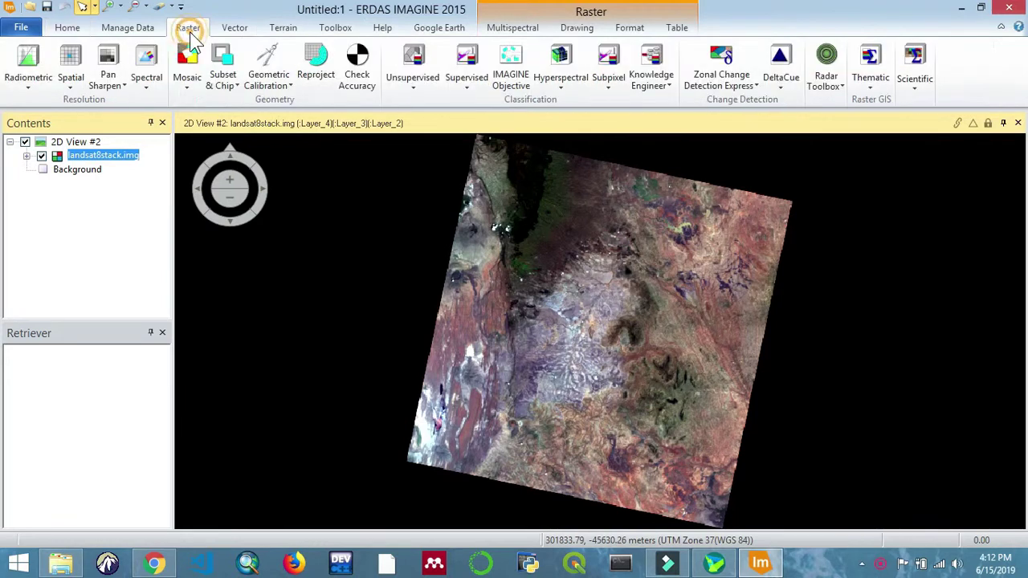
pyautogui.click(408, 88)
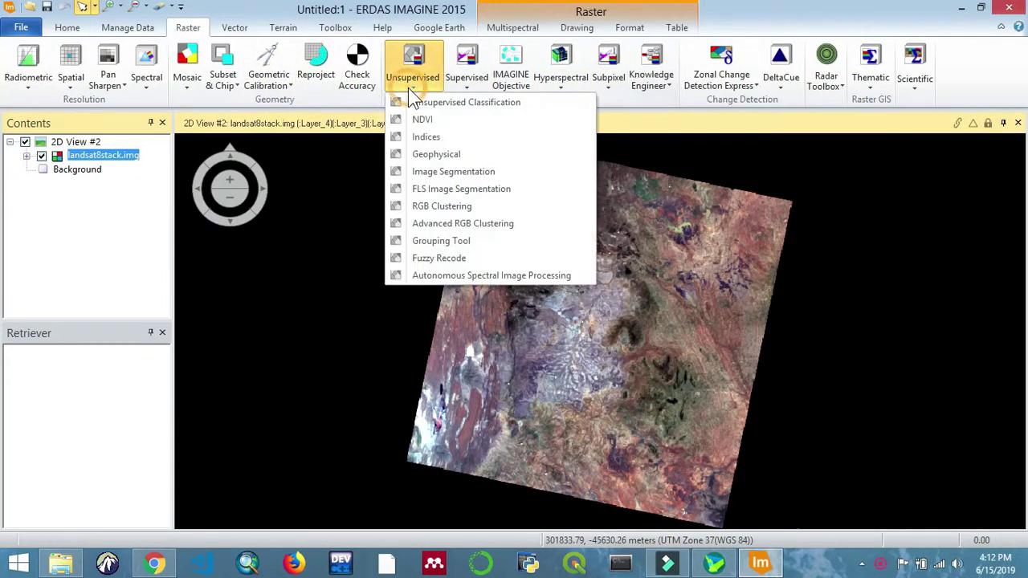
pyautogui.click(420, 136)
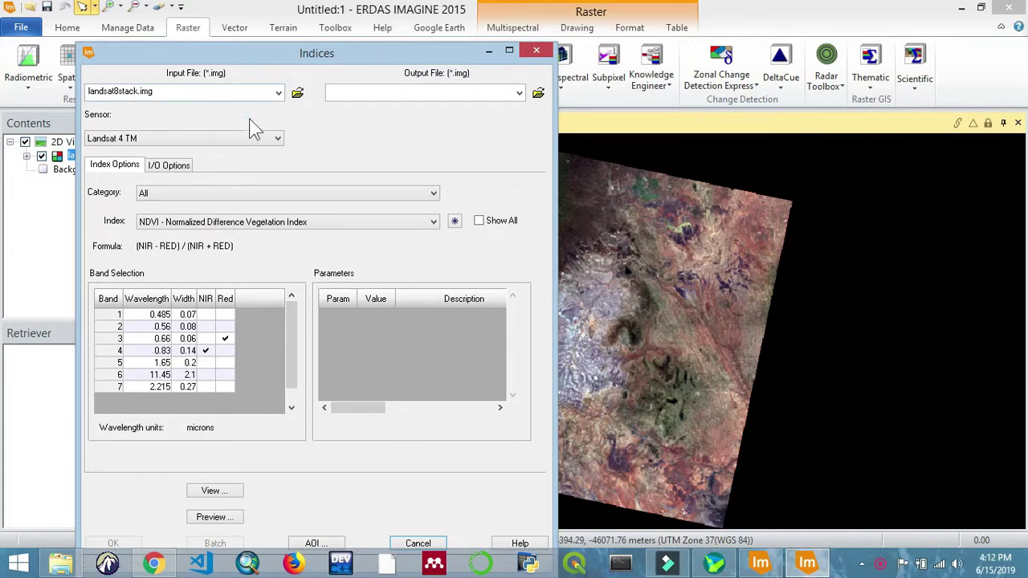
pyautogui.click(251, 140)
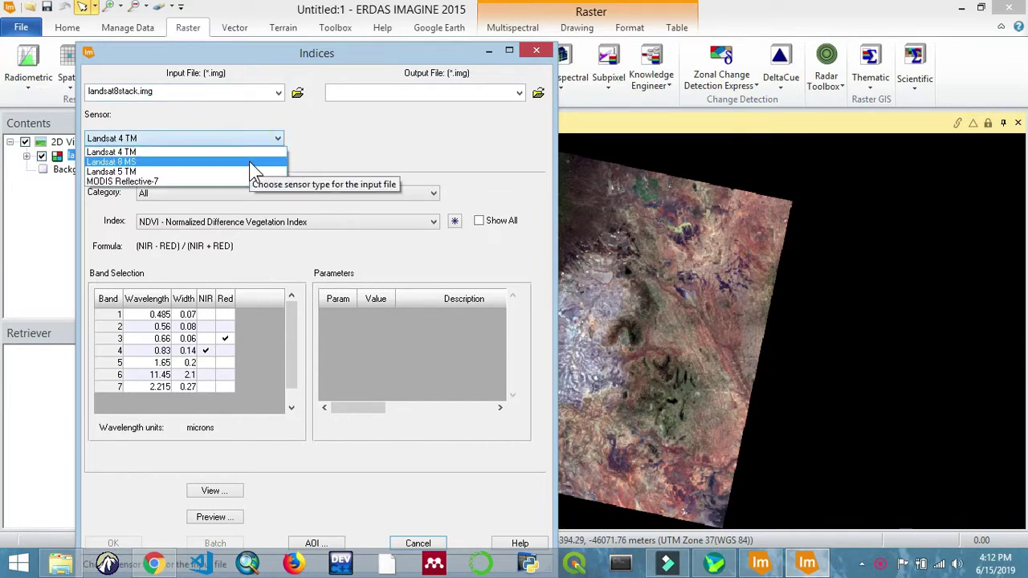
pyautogui.click(250, 163)
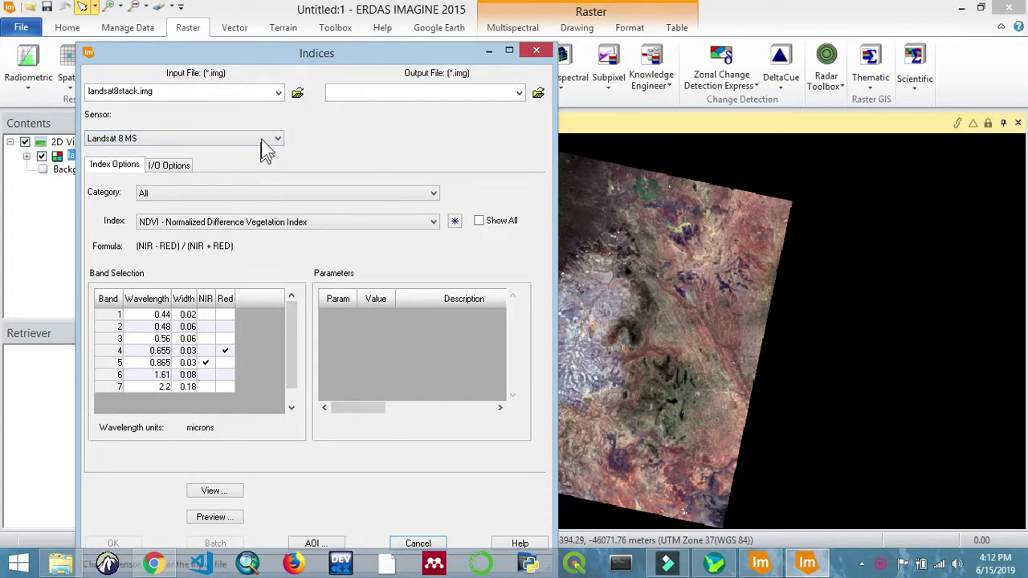
# In the test folder, rename lansat8_ndvi.img to lansat8_nbri.img and use it as the output file
pyautogui.click(537, 94)
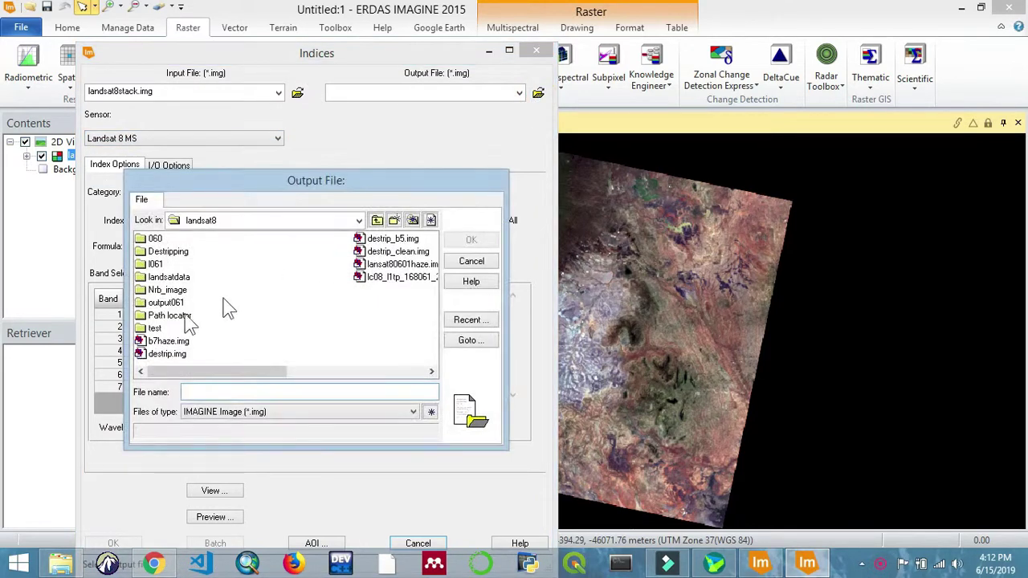
pyautogui.doubleClick(157, 329)
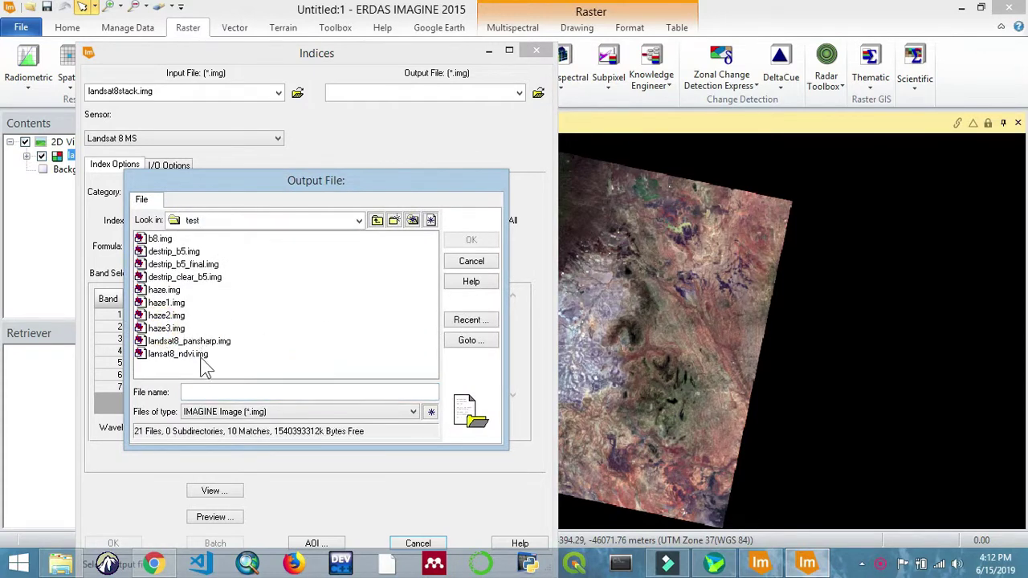
pyautogui.click(195, 354)
pyautogui.click(224, 391)
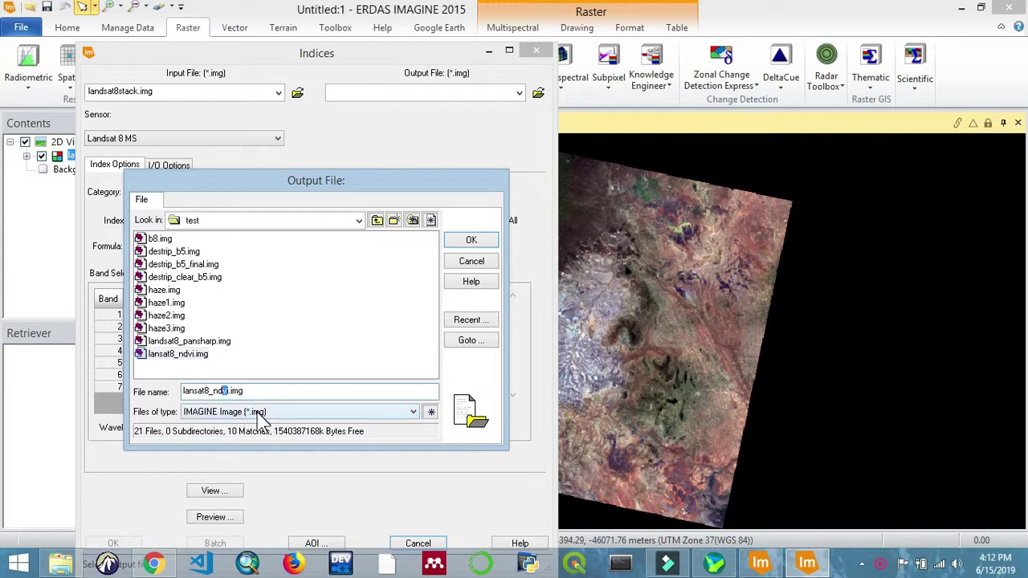
pyautogui.press('BackSpace')
pyautogui.press('BackSpace')
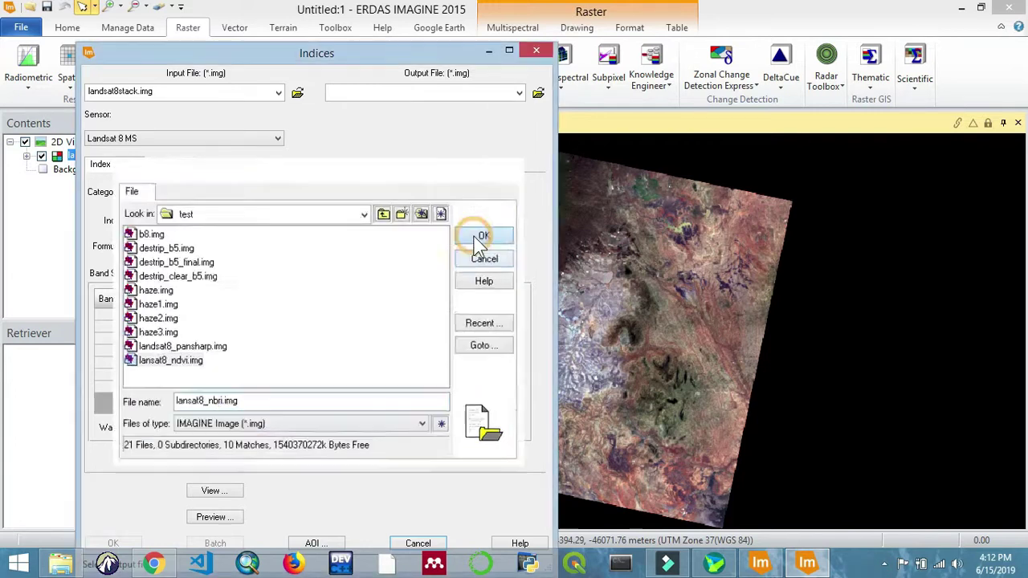
pyautogui.click(472, 239)
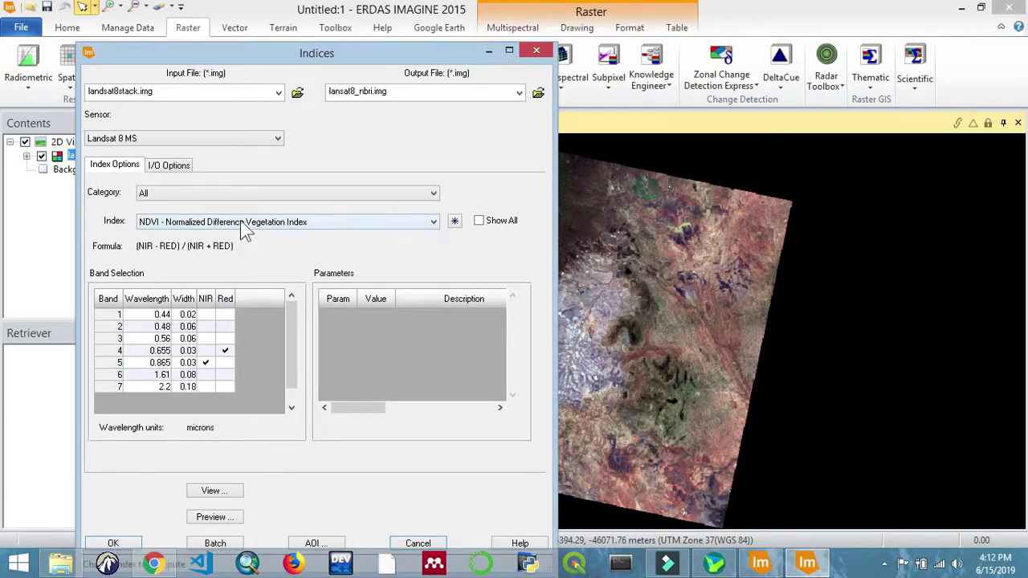
# Tick Show All and choose NBR - Normalized Burn Ratio as the index
pyautogui.click(431, 225)
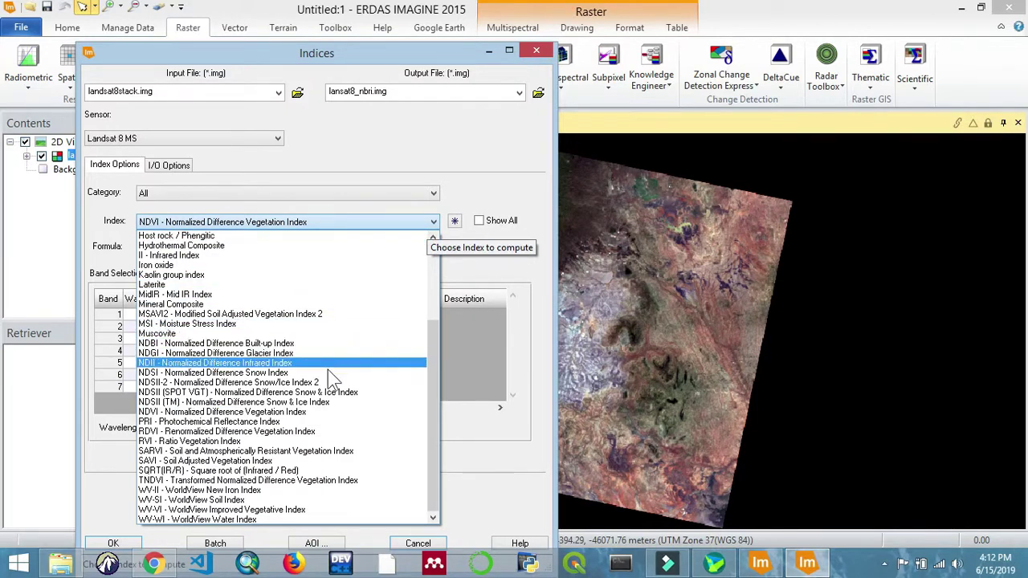
pyautogui.click(494, 226)
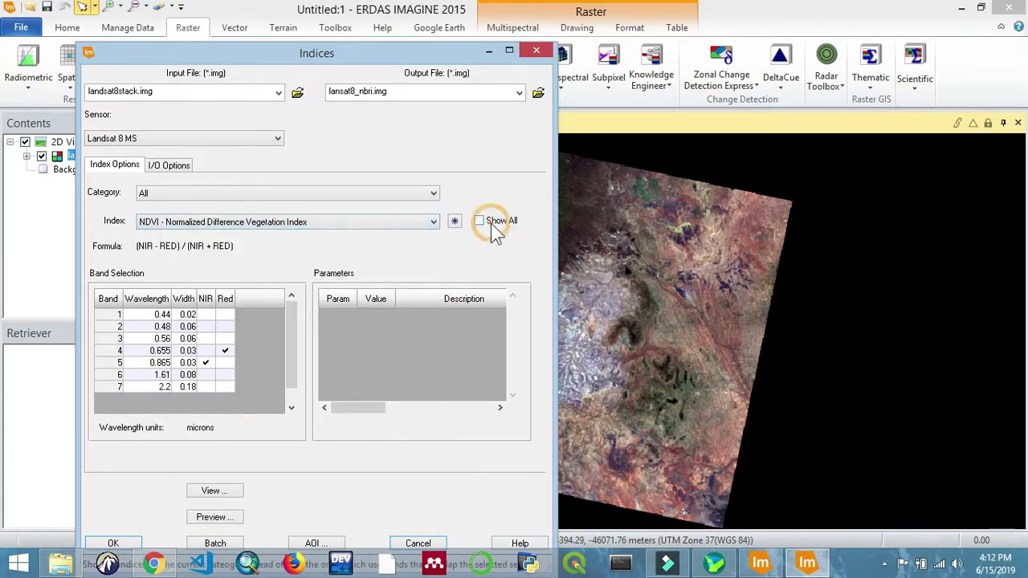
pyautogui.click(479, 221)
pyautogui.click(422, 223)
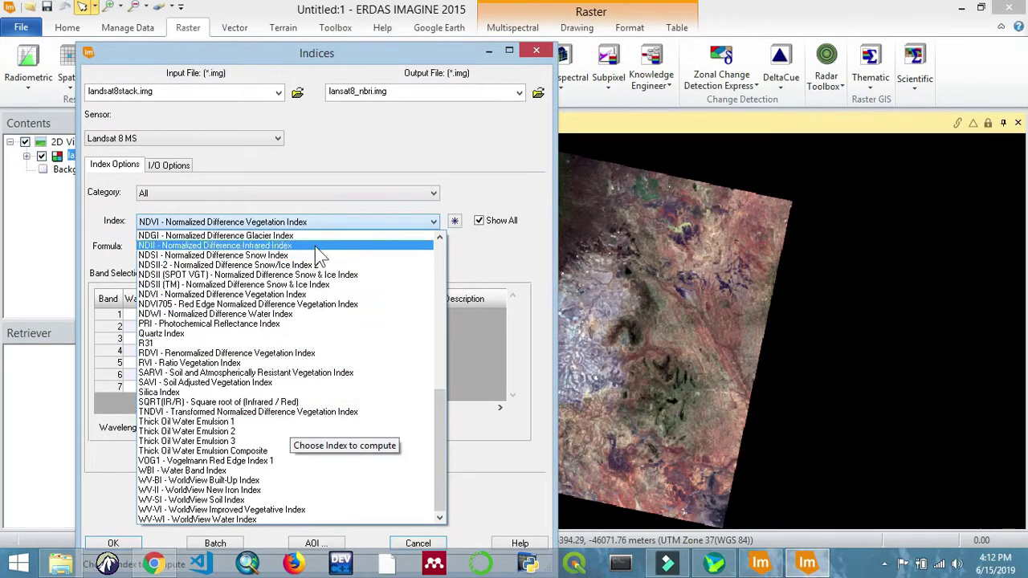
pyautogui.scroll(1, 325, 265)
pyautogui.scroll(3, 325, 289)
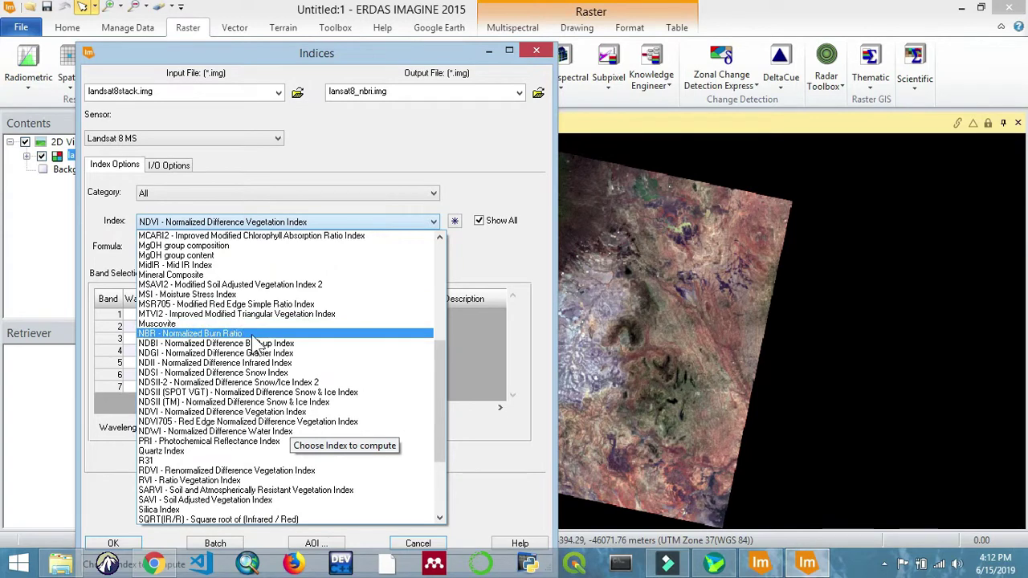
pyautogui.click(254, 334)
# Set the sensor to Landsat 4 TM
pyautogui.click(324, 113)
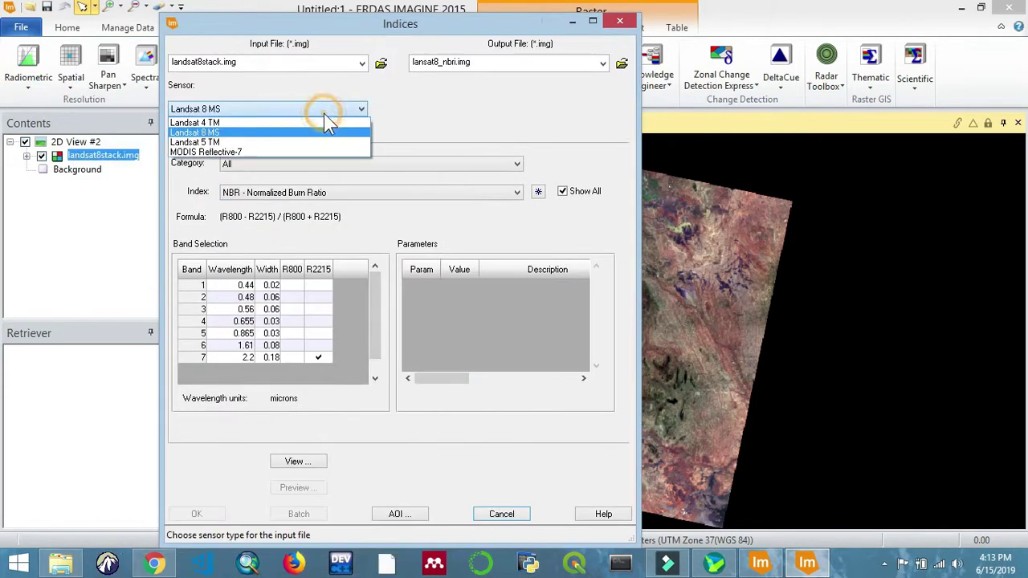
pyautogui.click(324, 121)
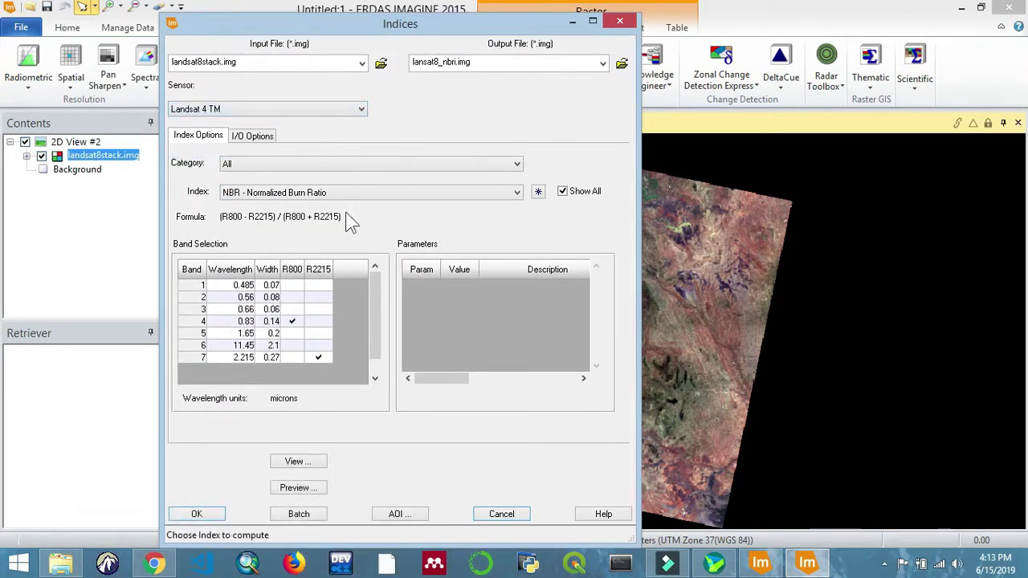
pyautogui.click(353, 113)
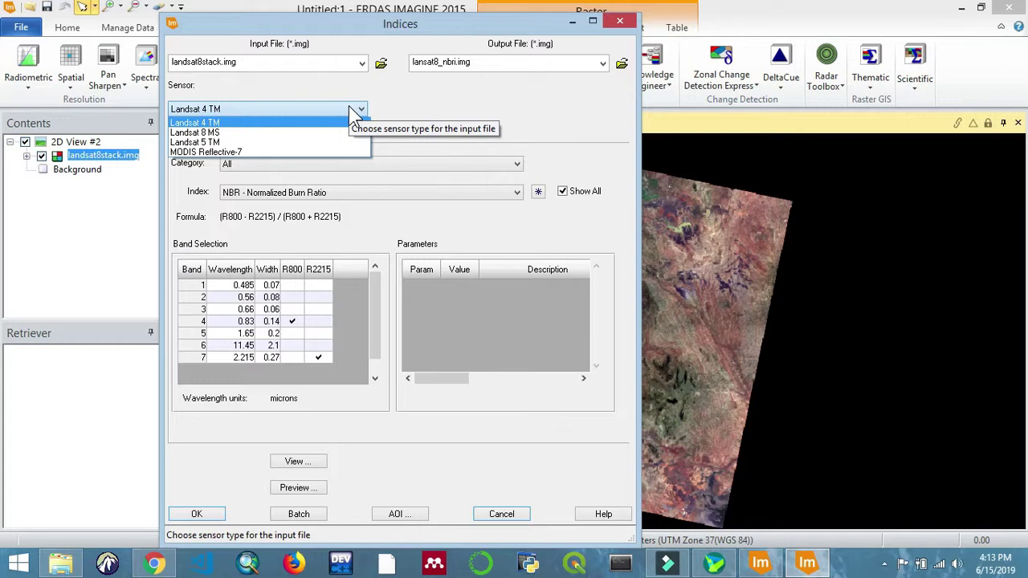
pyautogui.click(353, 109)
pyautogui.click(353, 109)
pyautogui.click(353, 110)
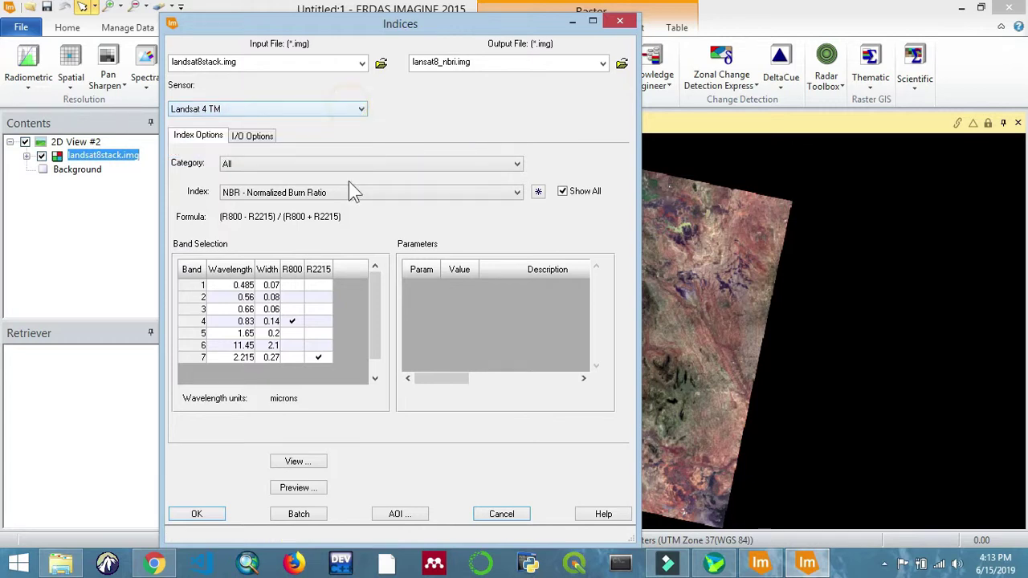
# Run the NBR Indices job and close the finished Process List
pyautogui.click(201, 514)
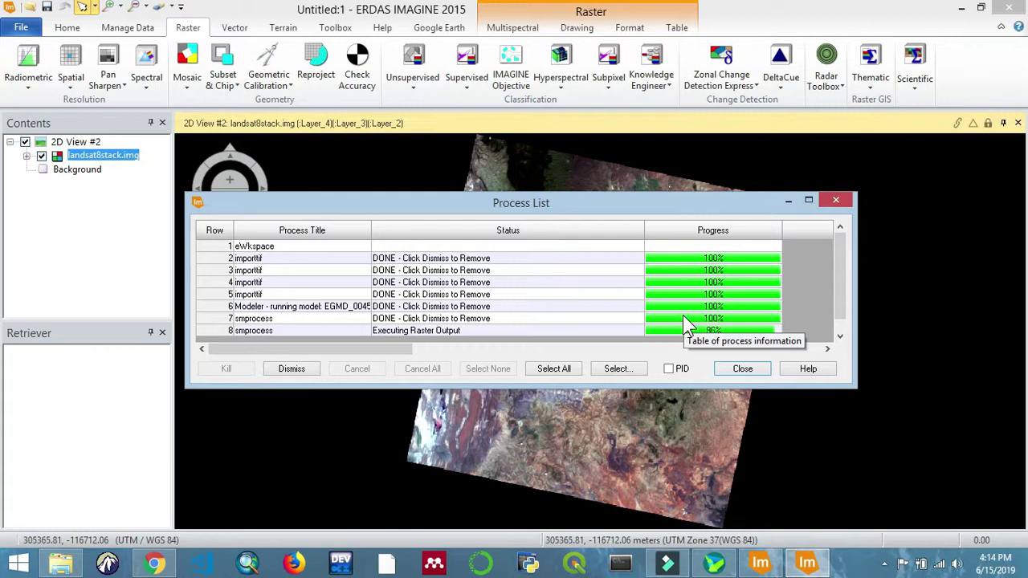
pyautogui.click(740, 370)
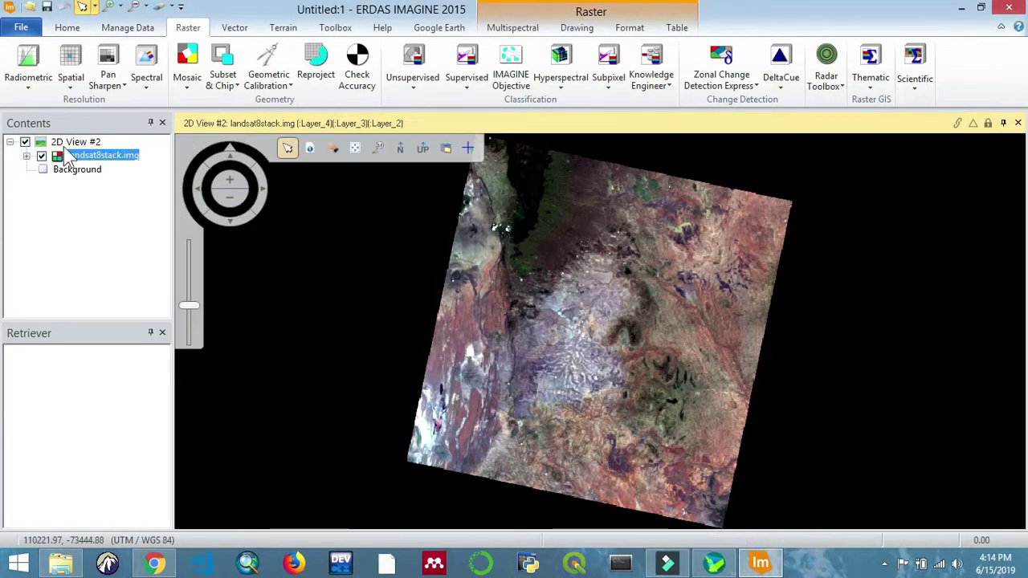
# Add a second empty 2D view beside the stack view from the Home tab
pyautogui.rightClick(77, 143)
pyautogui.click(68, 31)
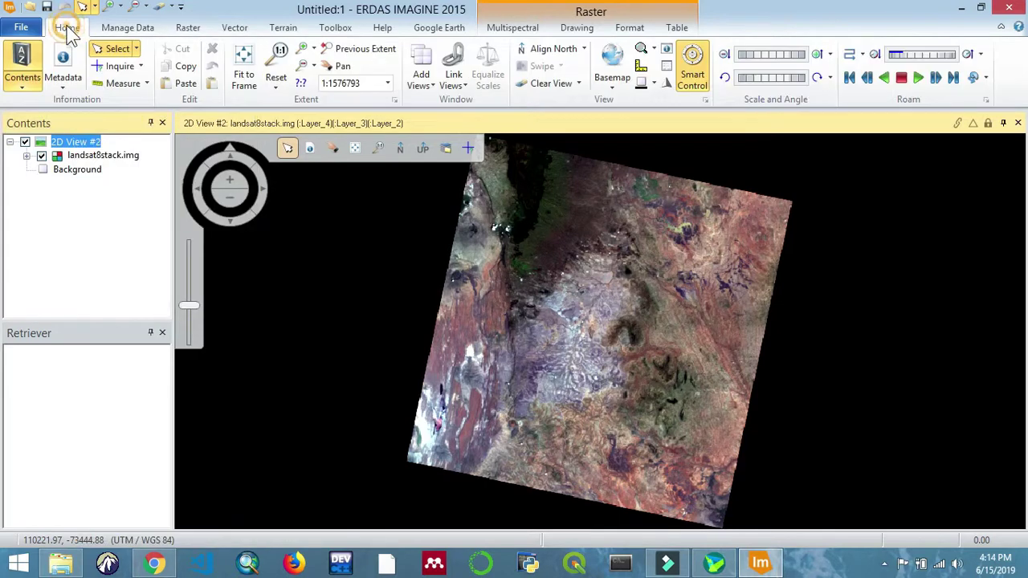
pyautogui.click(419, 74)
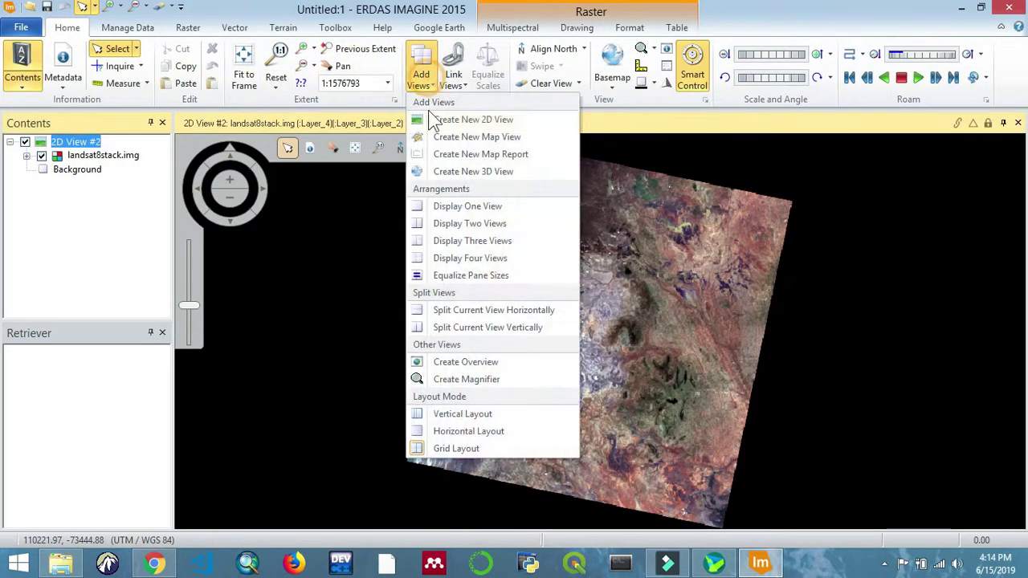
pyautogui.click(431, 119)
# Load lansat8_nbri.img from the test folder into the new view and fit it to the window
pyautogui.rightClick(77, 187)
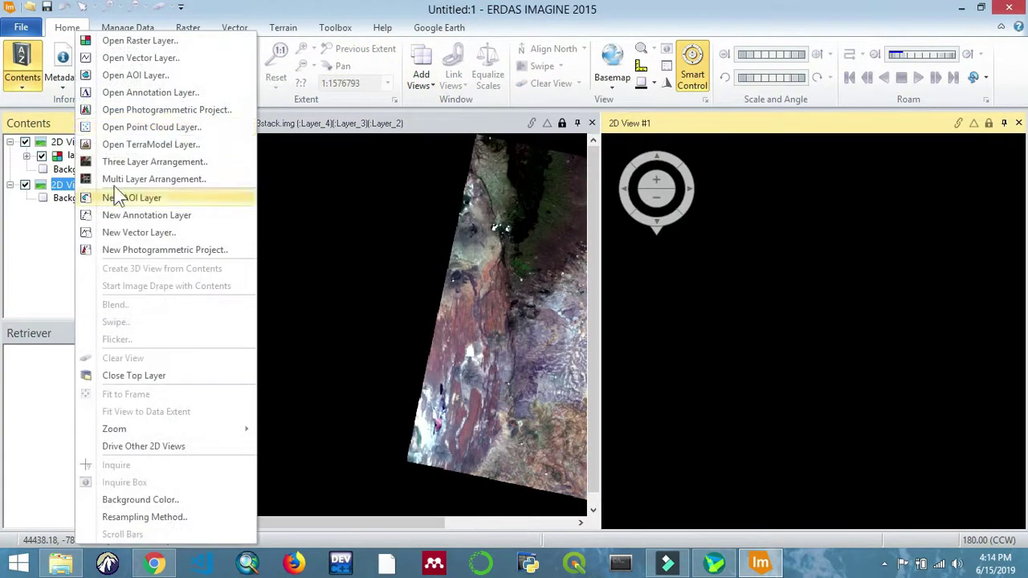
pyautogui.click(157, 47)
pyautogui.doubleClick(354, 293)
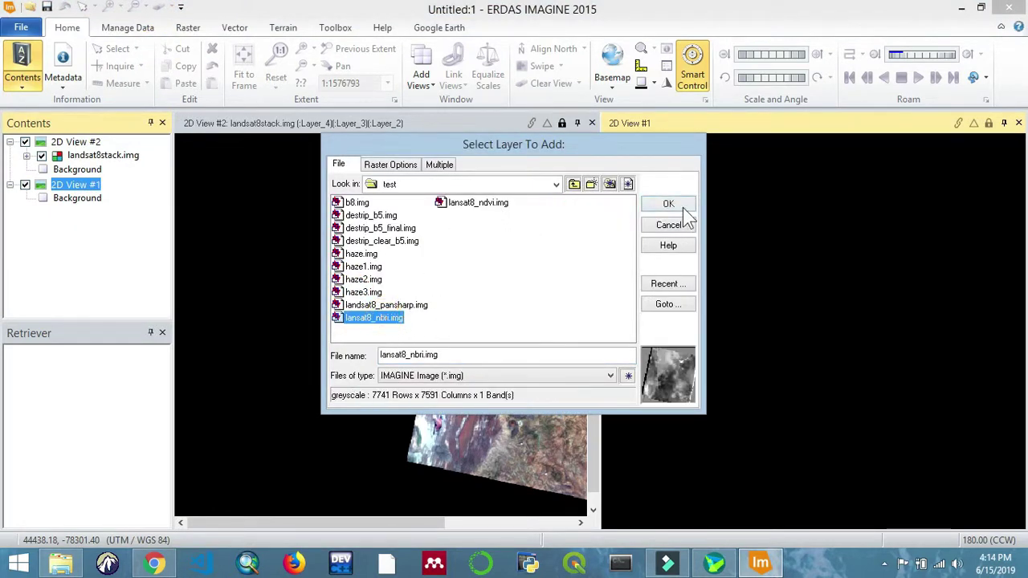
pyautogui.click(669, 204)
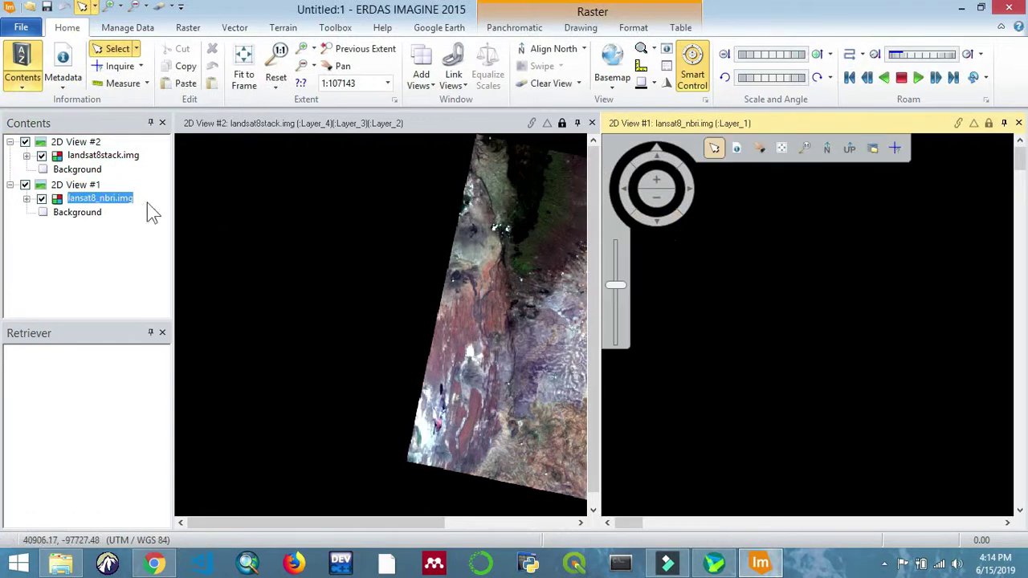
pyautogui.rightClick(119, 207)
pyautogui.click(171, 329)
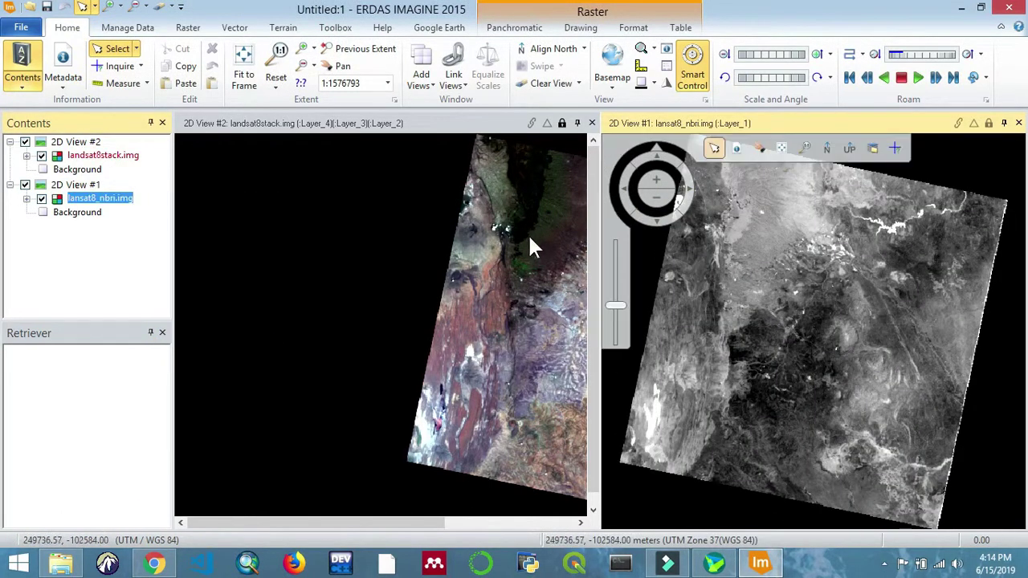
pyautogui.click(521, 263)
# Fit the stack image to its view and link 2D View #1 with 2D View #2
pyautogui.click(291, 523)
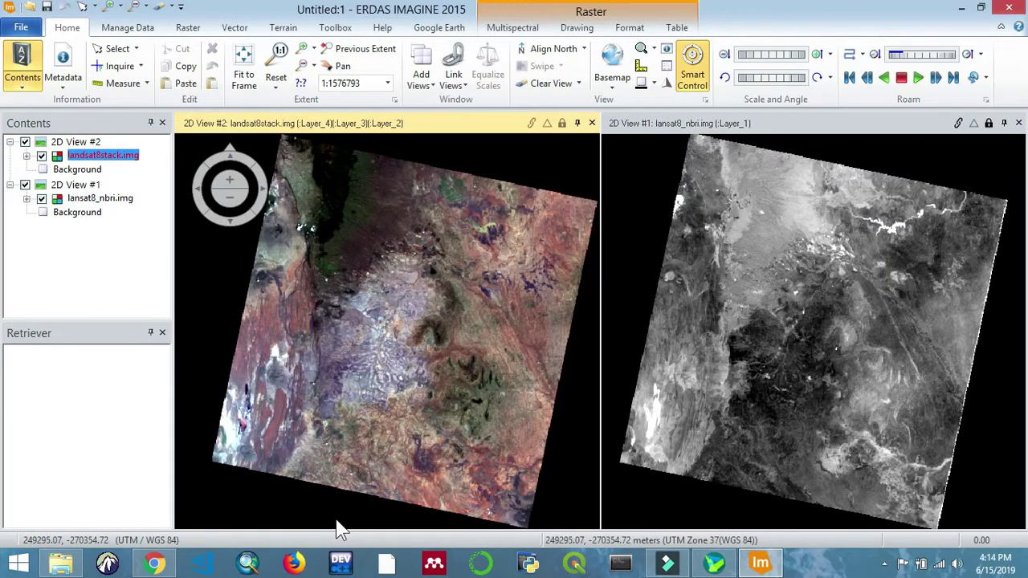
pyautogui.click(992, 125)
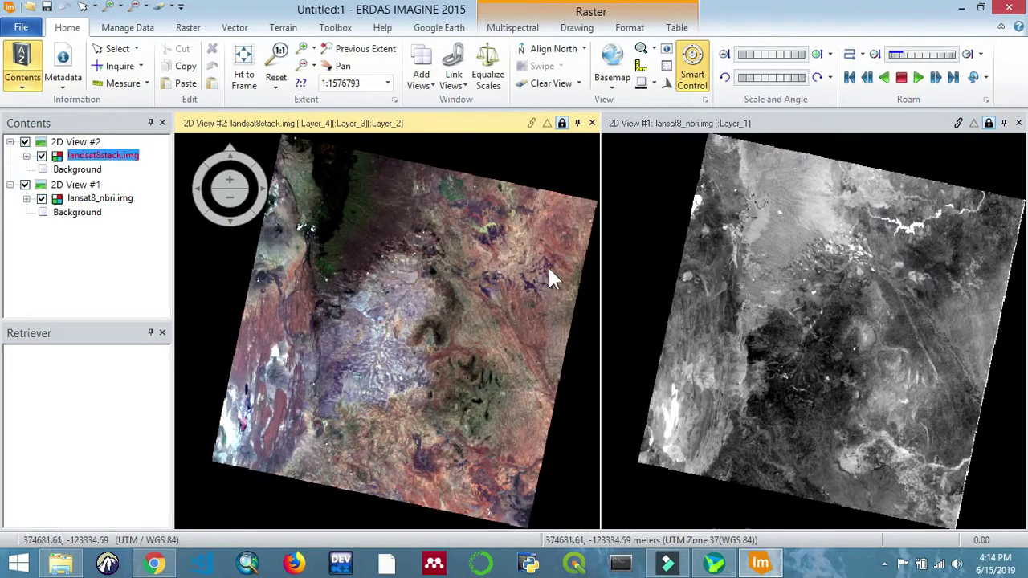
pyautogui.click(765, 276)
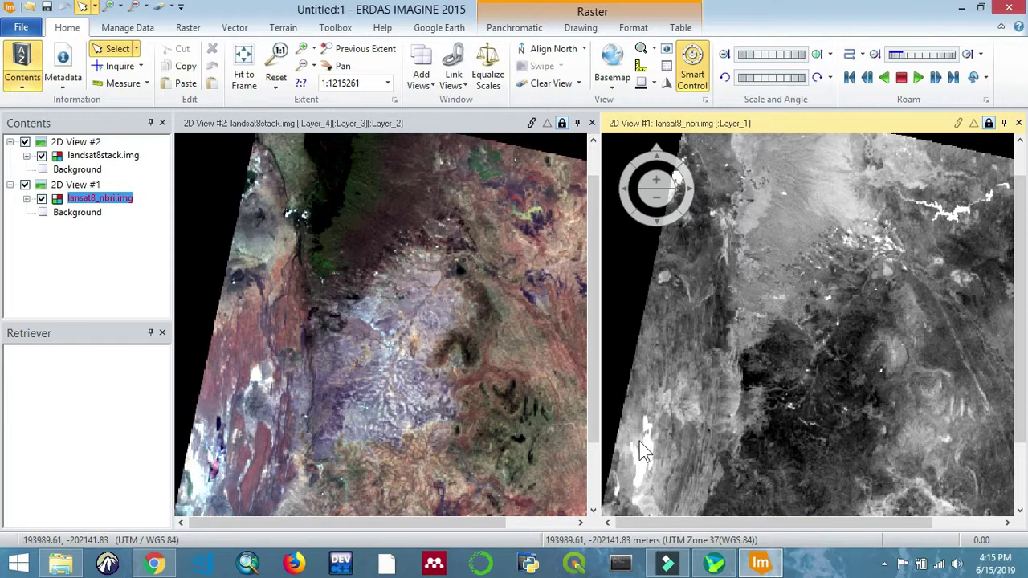
pyautogui.scroll(-4, 716, 321)
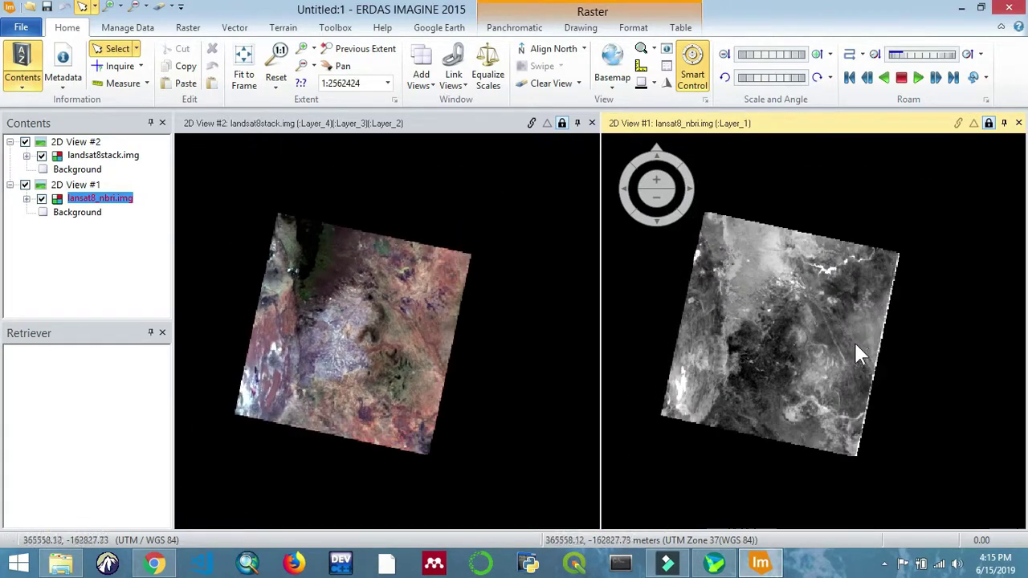
pyautogui.scroll(2, 858, 282)
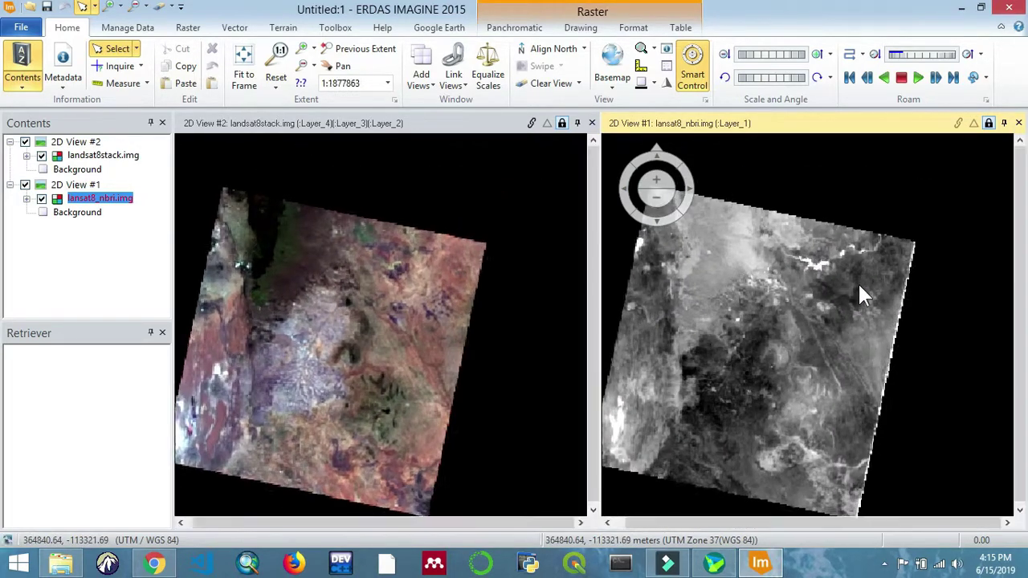
pyautogui.scroll(2, 822, 230)
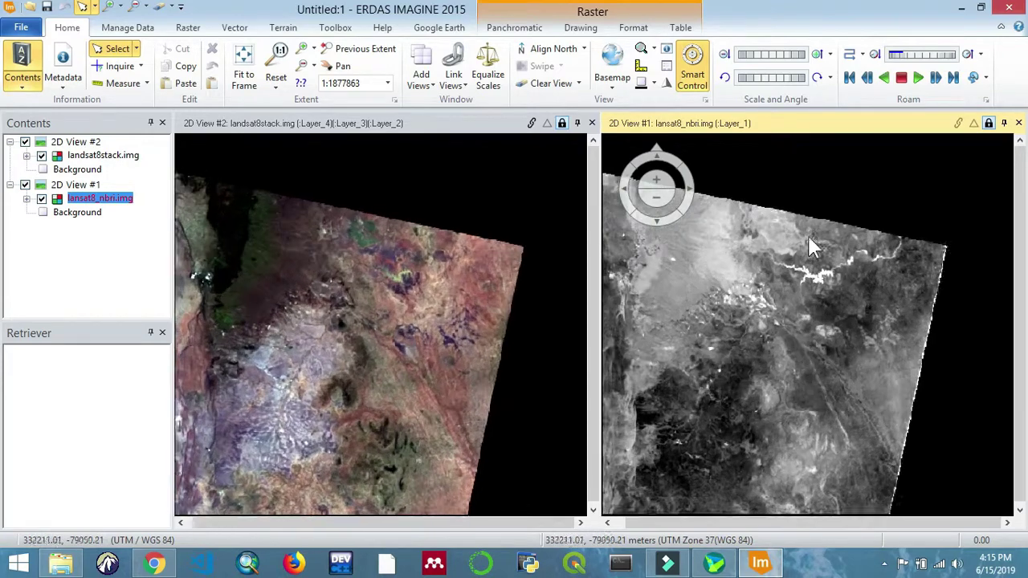
pyautogui.scroll(4, 652, 332)
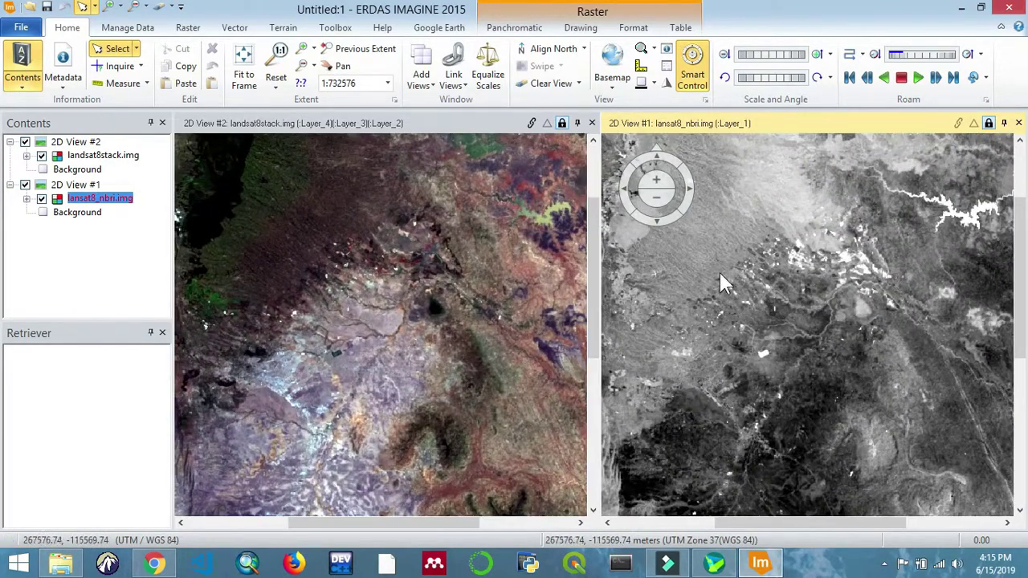
pyautogui.scroll(2, 718, 273)
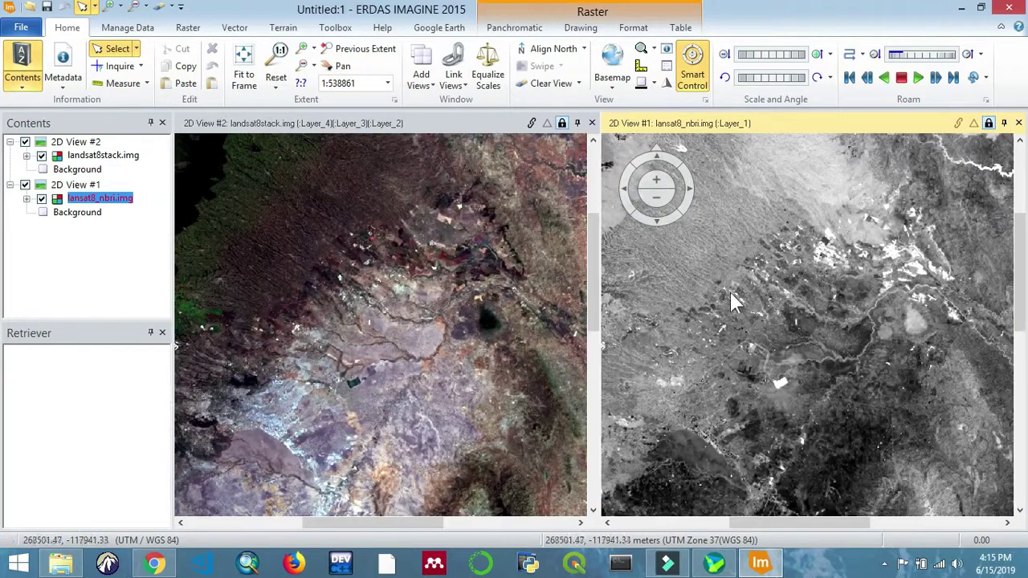
pyautogui.scroll(2, 733, 297)
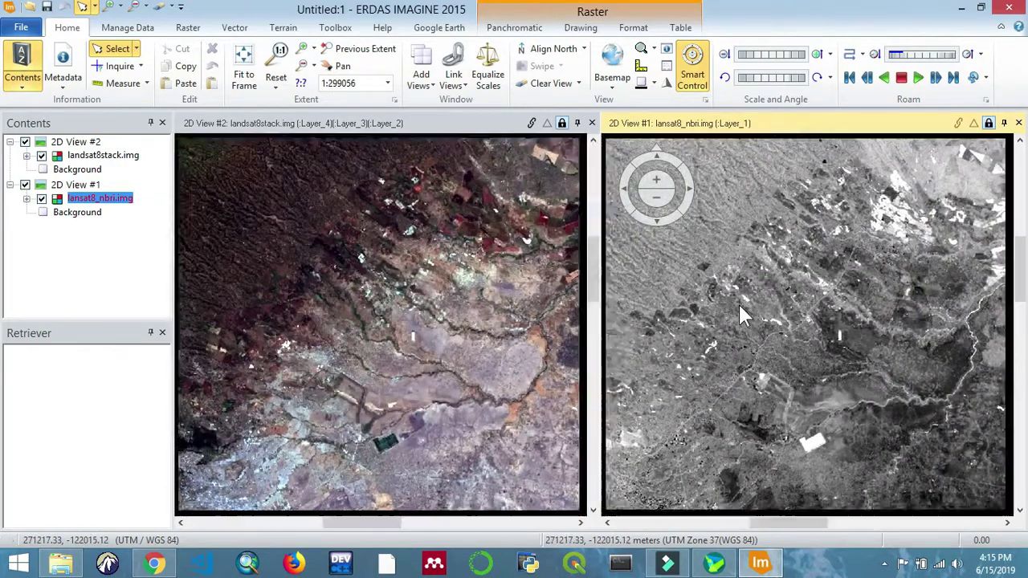
pyautogui.scroll(-2, 738, 302)
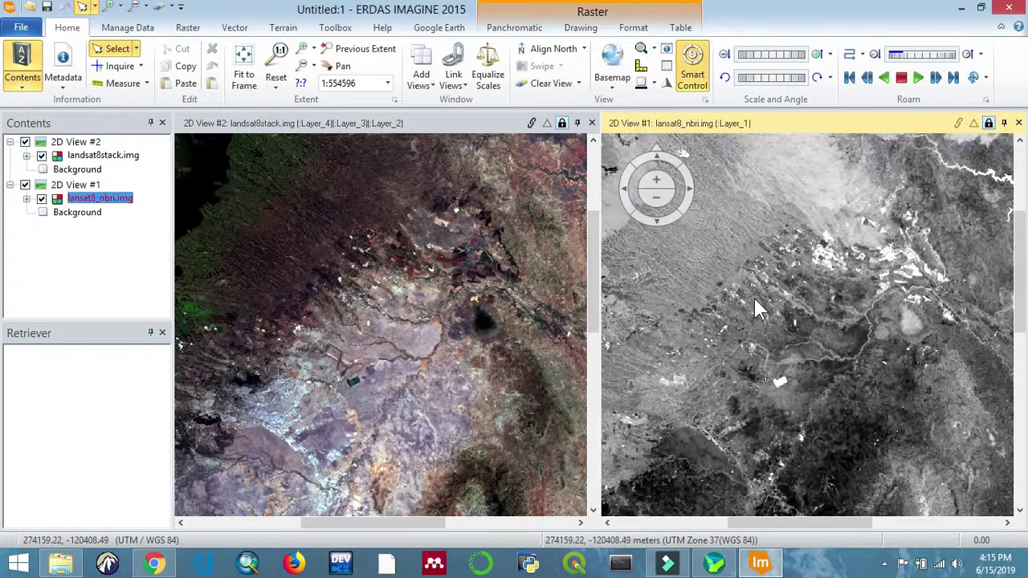
pyautogui.scroll(-2, 755, 308)
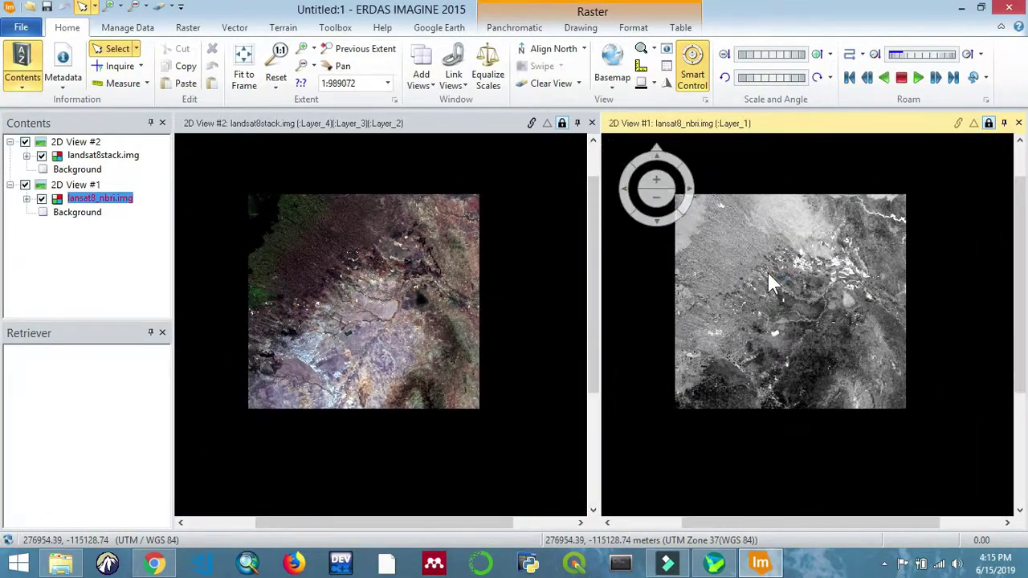
pyautogui.scroll(2, 767, 276)
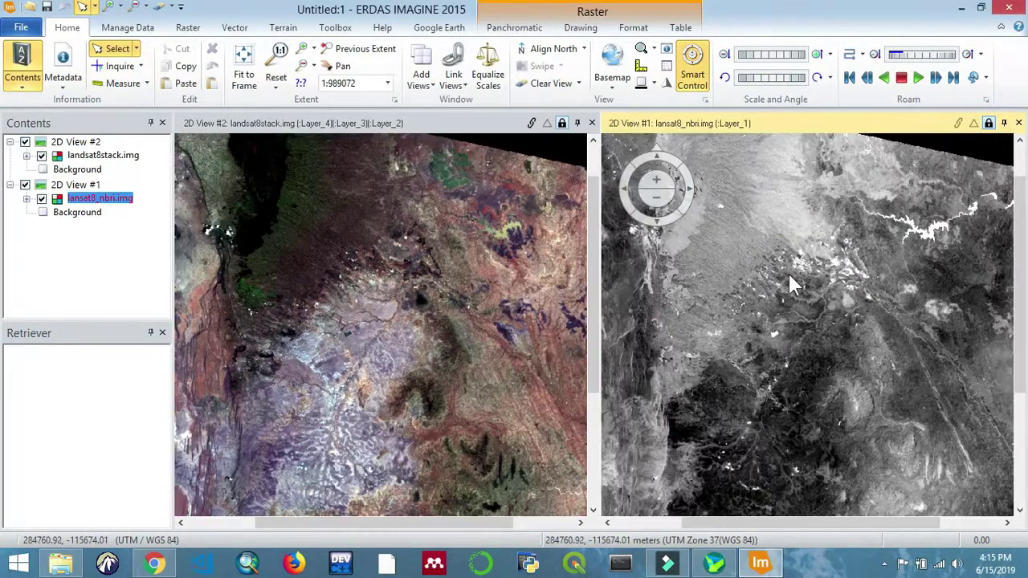
# Open landsat8stack0601.img as a raster layer in the stack view
pyautogui.rightClick(80, 155)
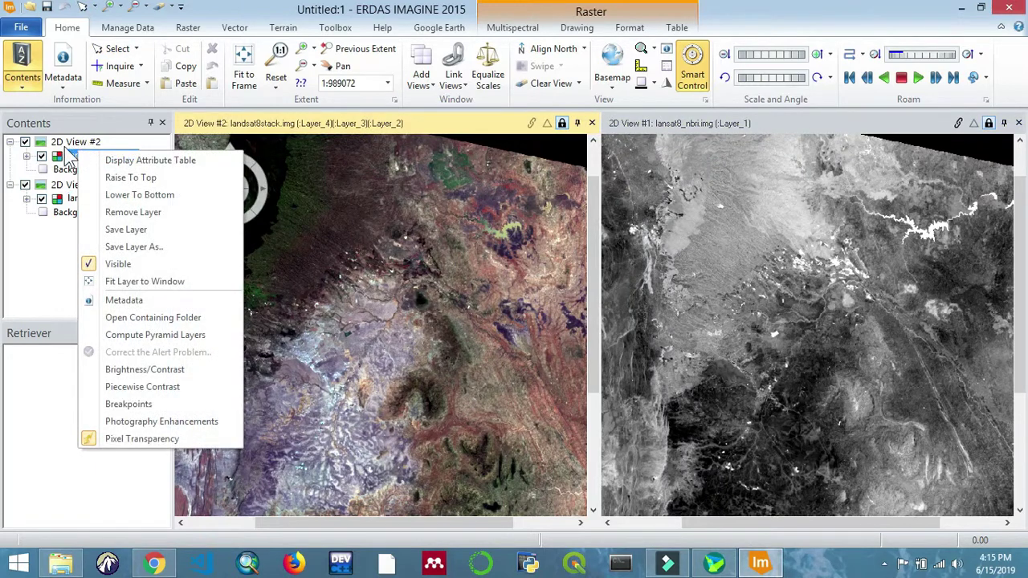
pyautogui.click(71, 157)
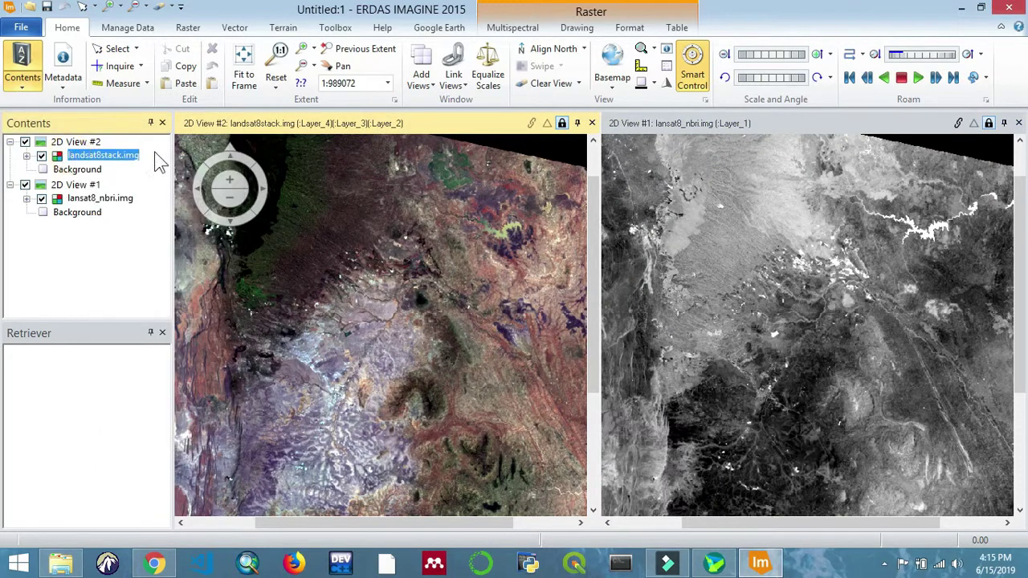
pyautogui.rightClick(79, 146)
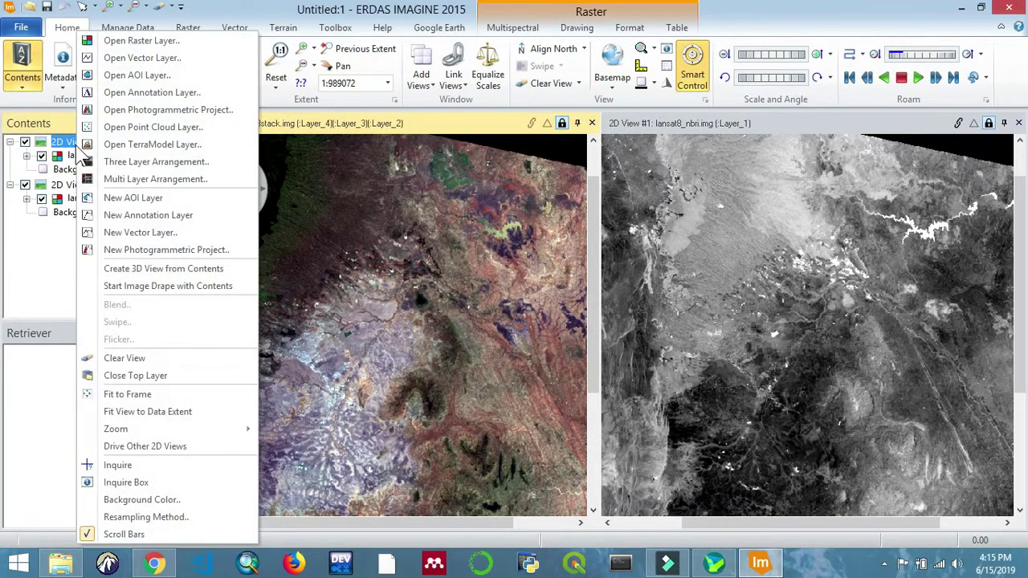
pyautogui.click(131, 40)
pyautogui.doubleClick(554, 265)
# Run Indices NBR with sensor Landsat 7 Multispectral, outputting lansat8_nbr2.img
pyautogui.click(188, 27)
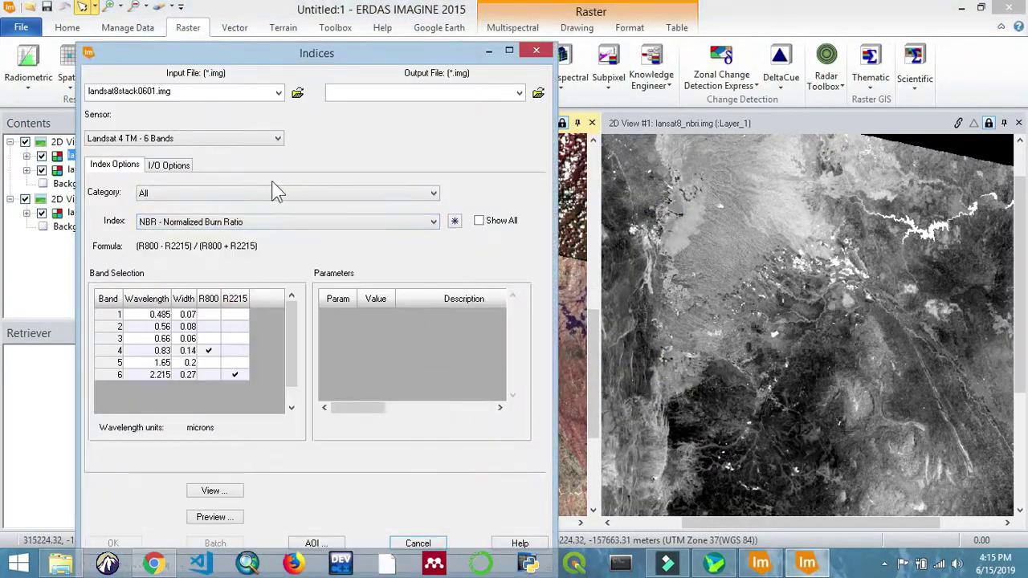
pyautogui.click(180, 138)
pyautogui.click(175, 163)
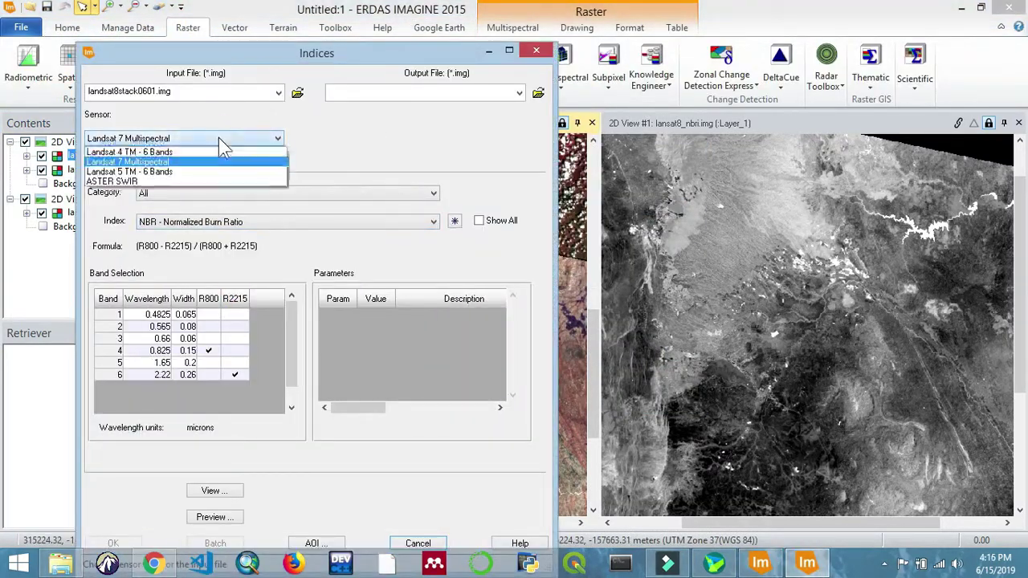
pyautogui.click(538, 93)
pyautogui.press('Return')
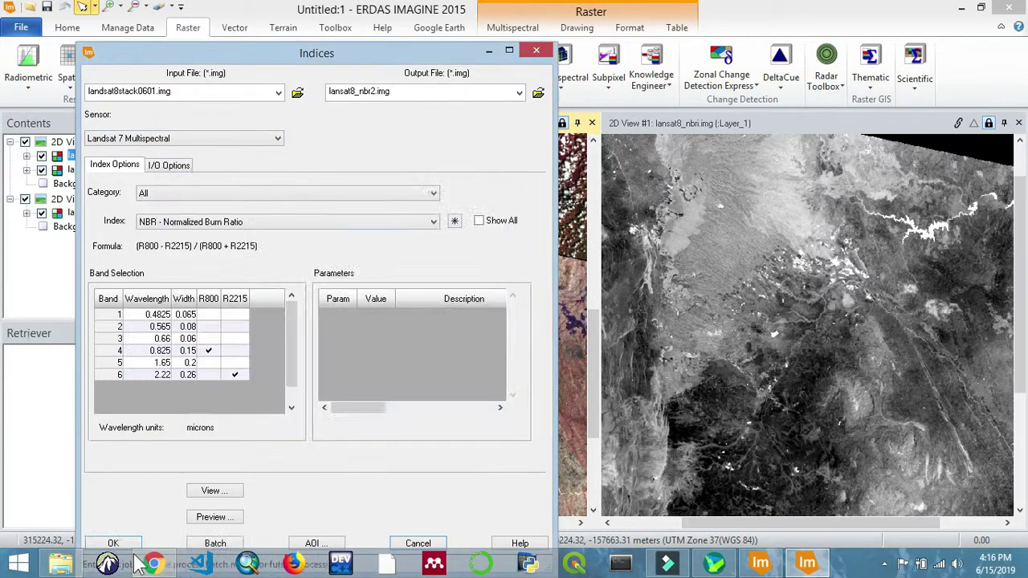
pyautogui.click(113, 543)
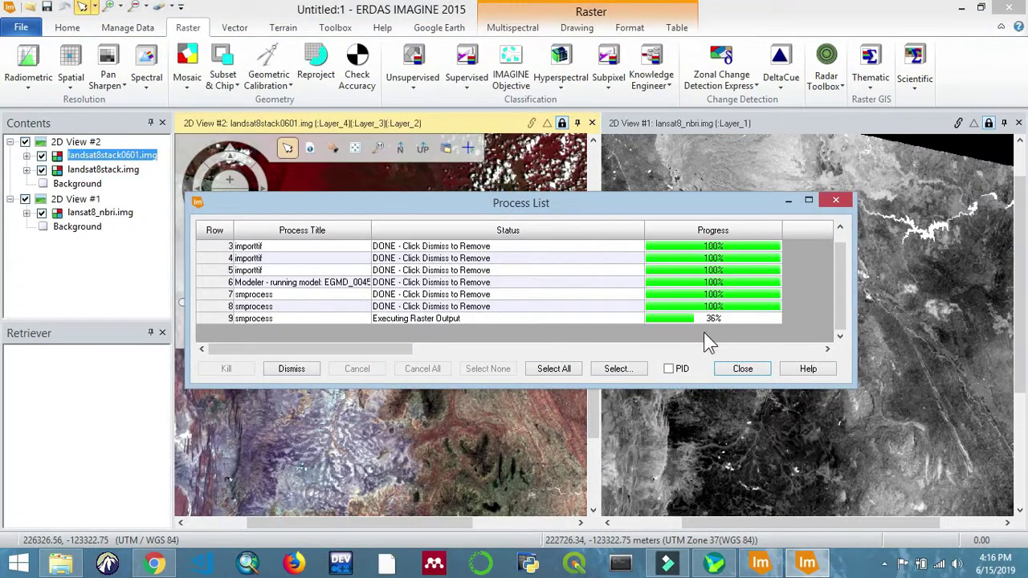
pyautogui.click(742, 368)
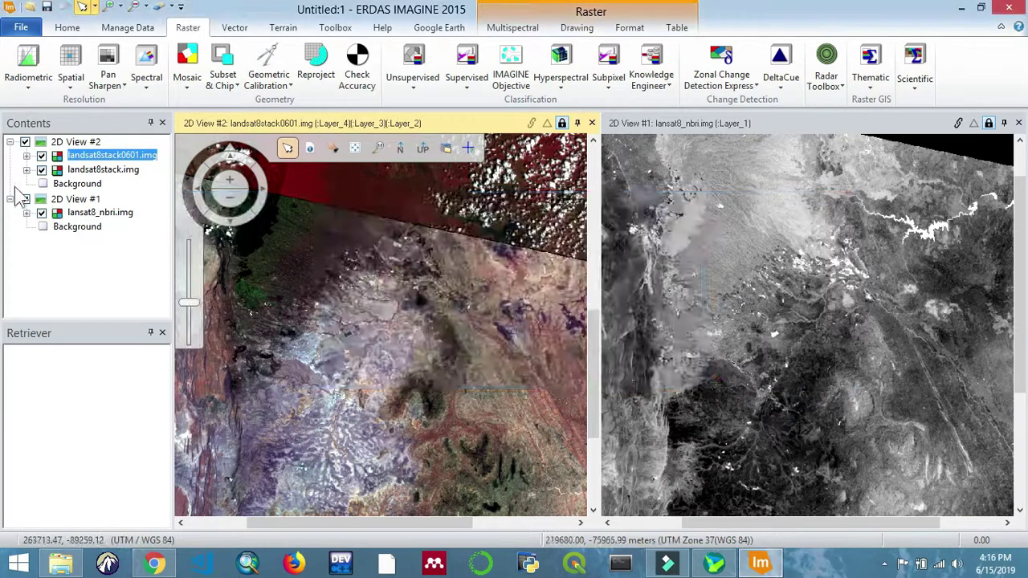
# Load lansat8_nbr2.img into the NBR view, fit it, and zoom in on the mountain massif
pyautogui.click(76, 198)
pyautogui.hotkey('ctrl', 'o')
pyautogui.doubleClick(367, 296)
pyautogui.rightClick(100, 212)
pyautogui.click(148, 342)
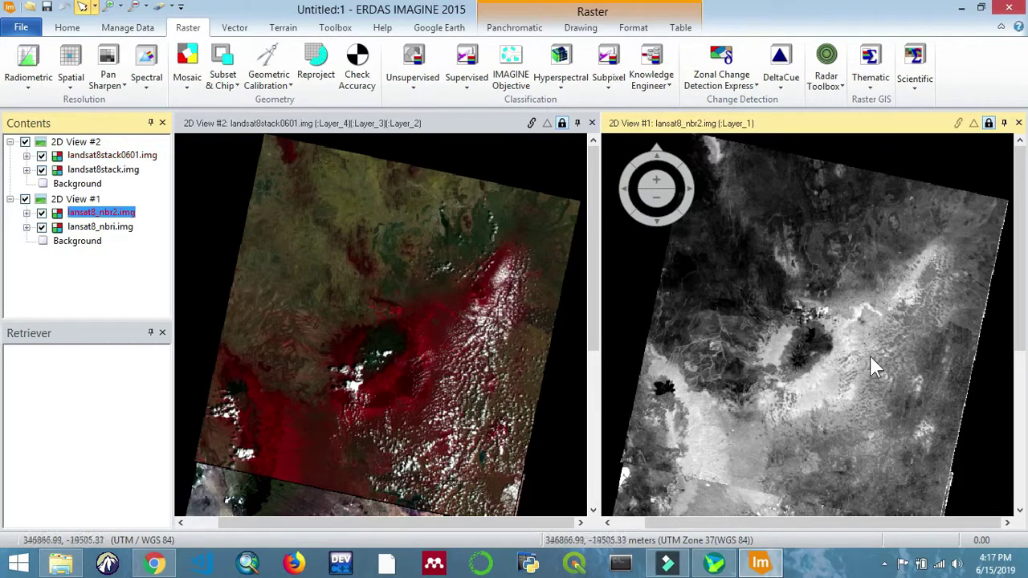
pyautogui.scroll(2, 826, 365)
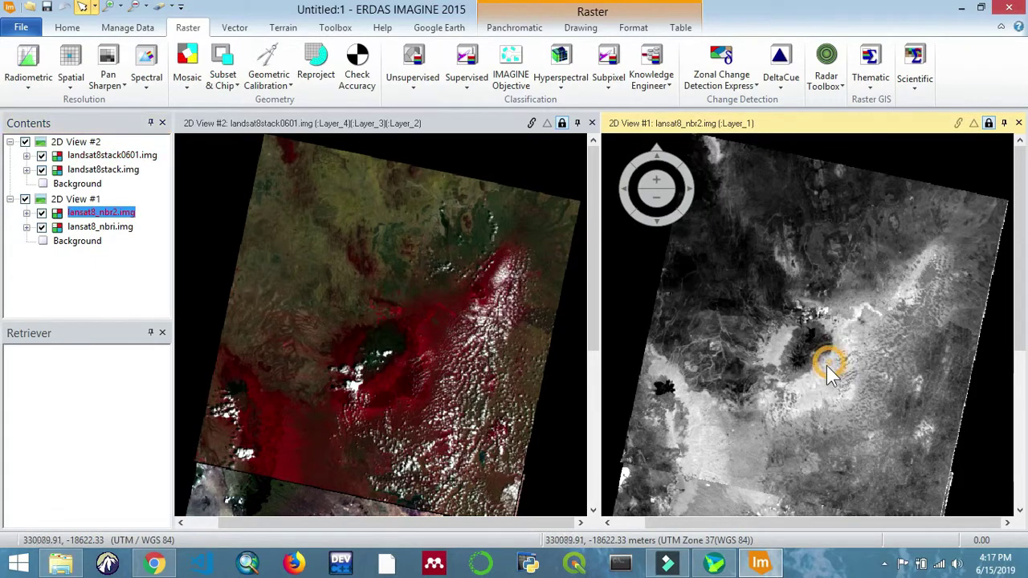
pyautogui.scroll(1, 824, 377)
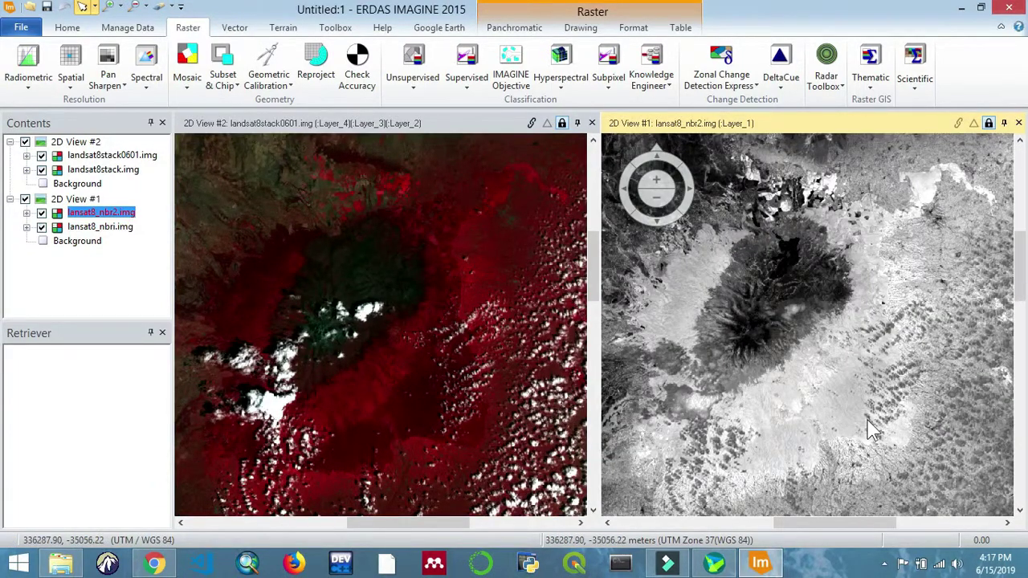
pyautogui.scroll(1, 873, 430)
pyautogui.scroll(-2, 872, 430)
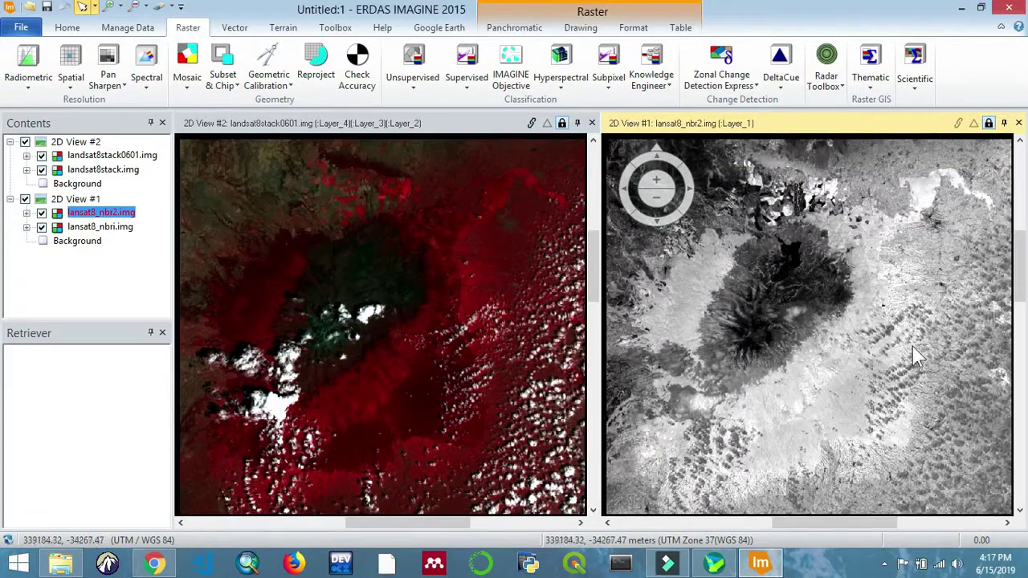